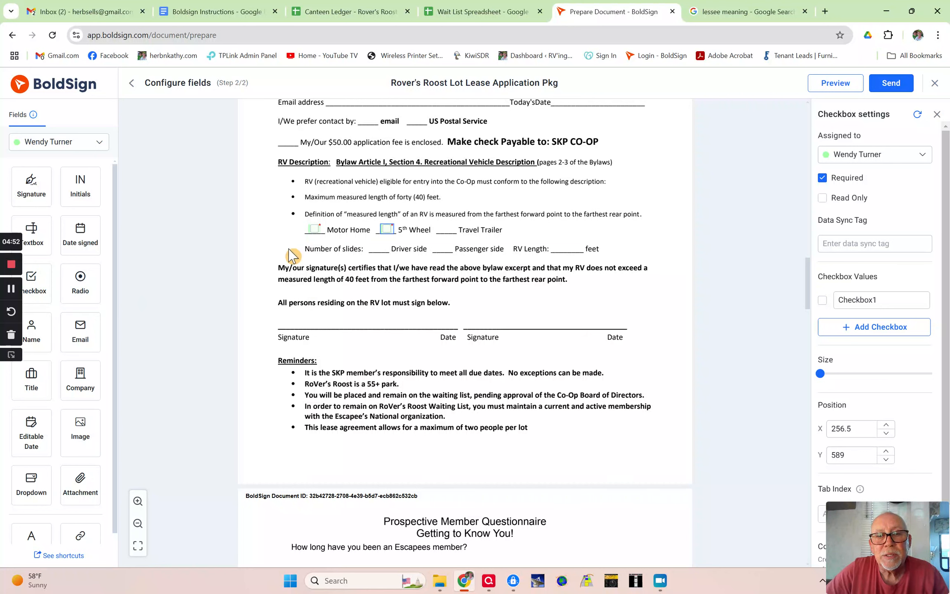
Step: Add a checkbox on the Travel Trailer line and make the Motor Home, 5th Wheel and Travel Trailer checkboxes optional
left_click_drag(96, 282, 447, 228)
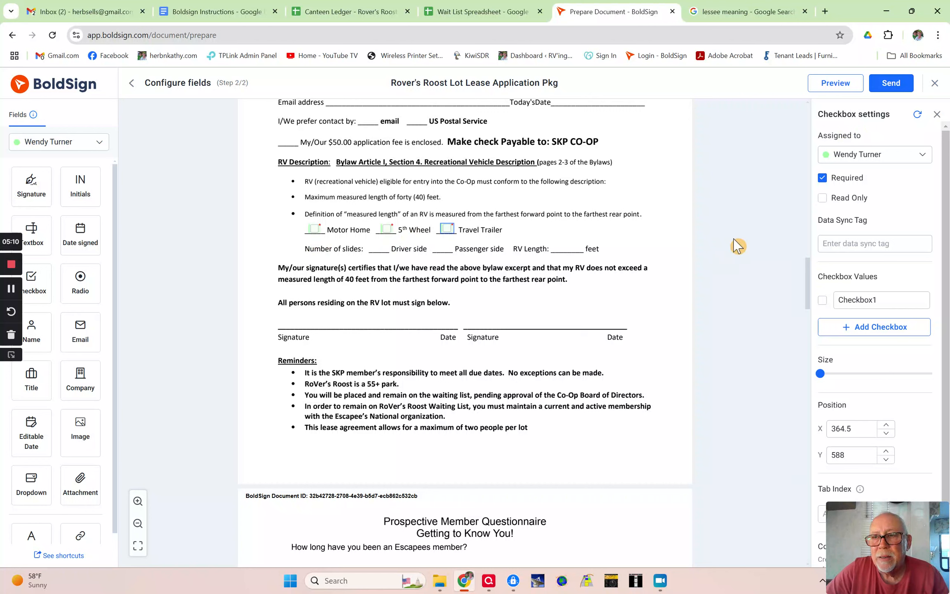
left_click(823, 178)
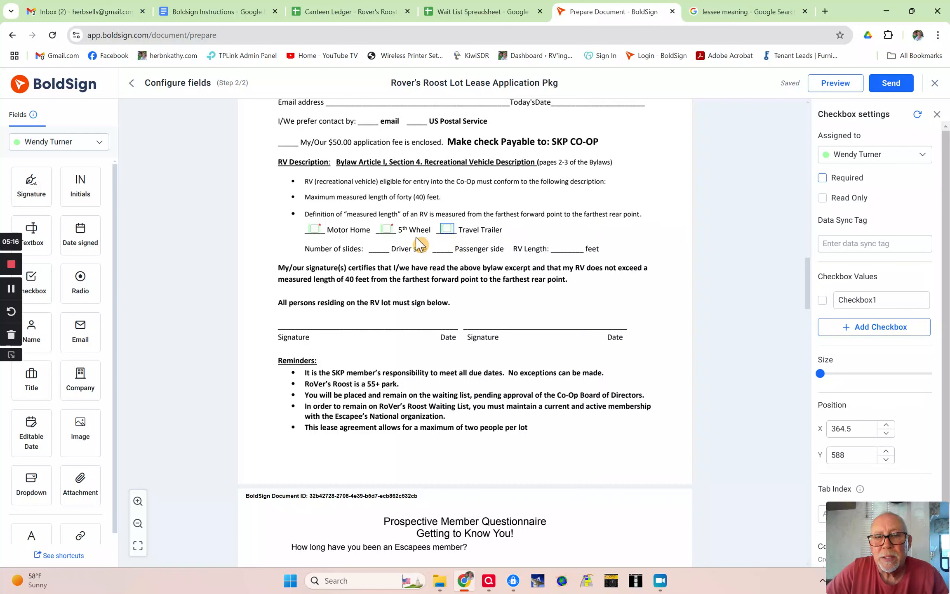
left_click(386, 230)
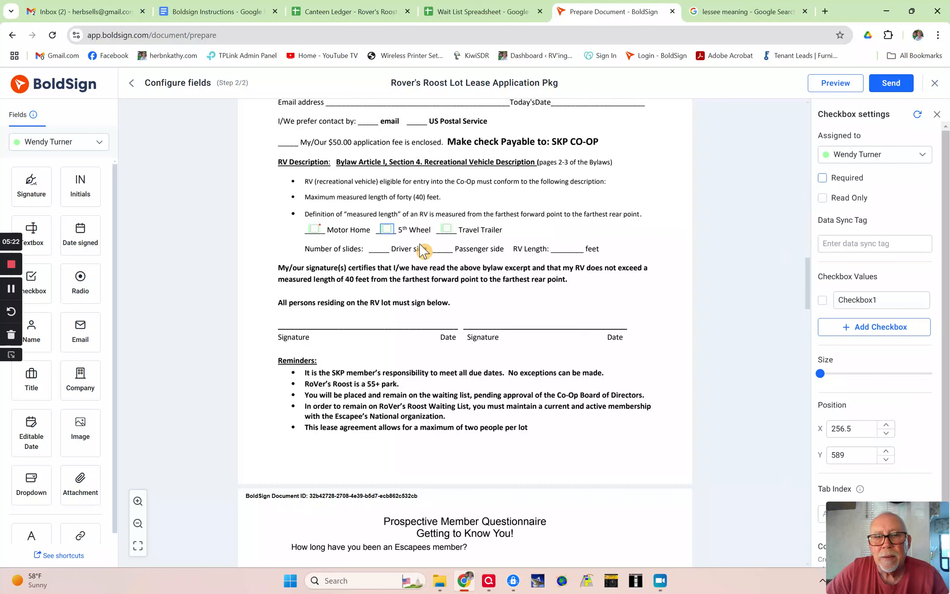
left_click(312, 229)
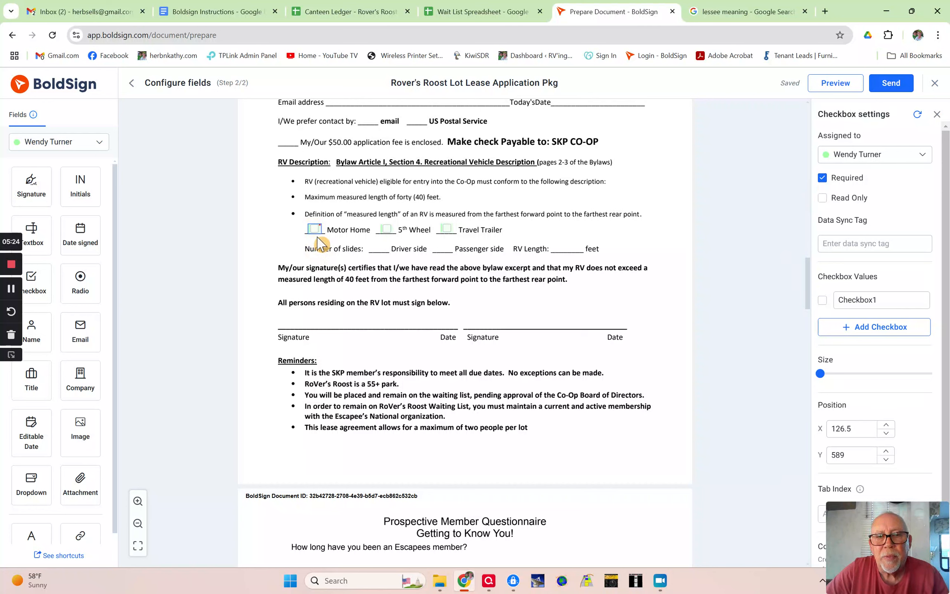
left_click(821, 178)
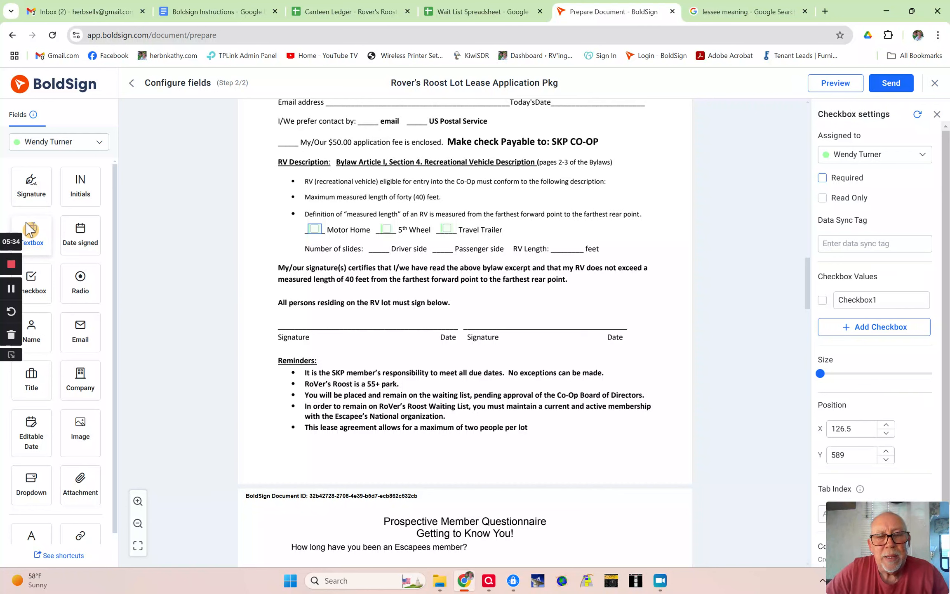
Step: Place small required text boxes on the Driver side and Passenger side blanks for the number of slides
left_click_drag(28, 228, 399, 250)
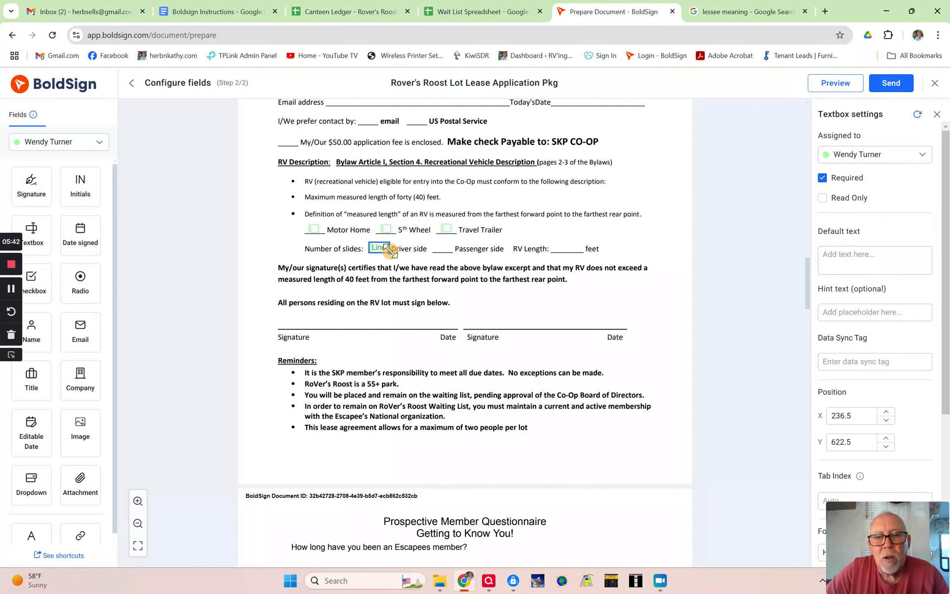
left_click_drag(387, 249, 389, 249)
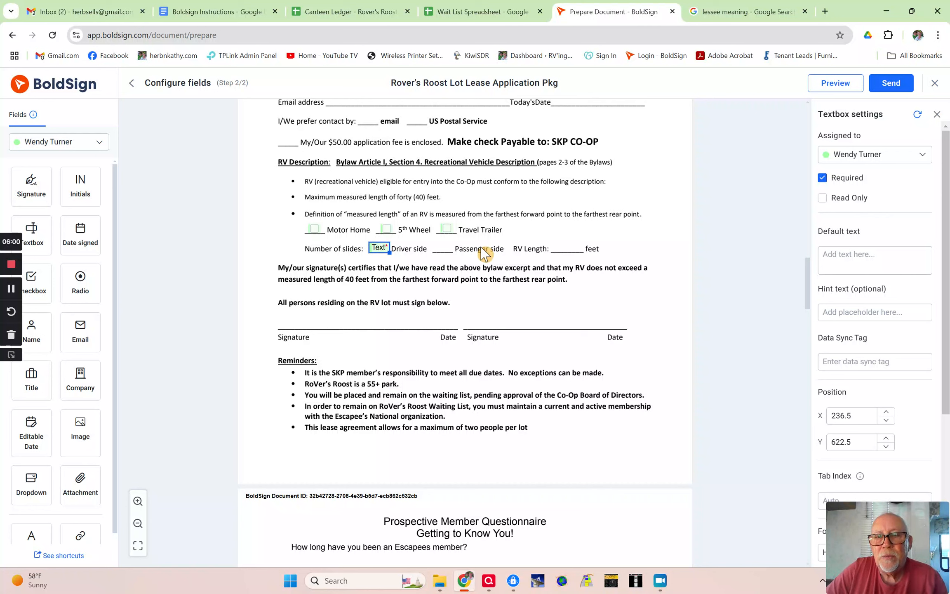
left_click_drag(31, 232, 455, 247)
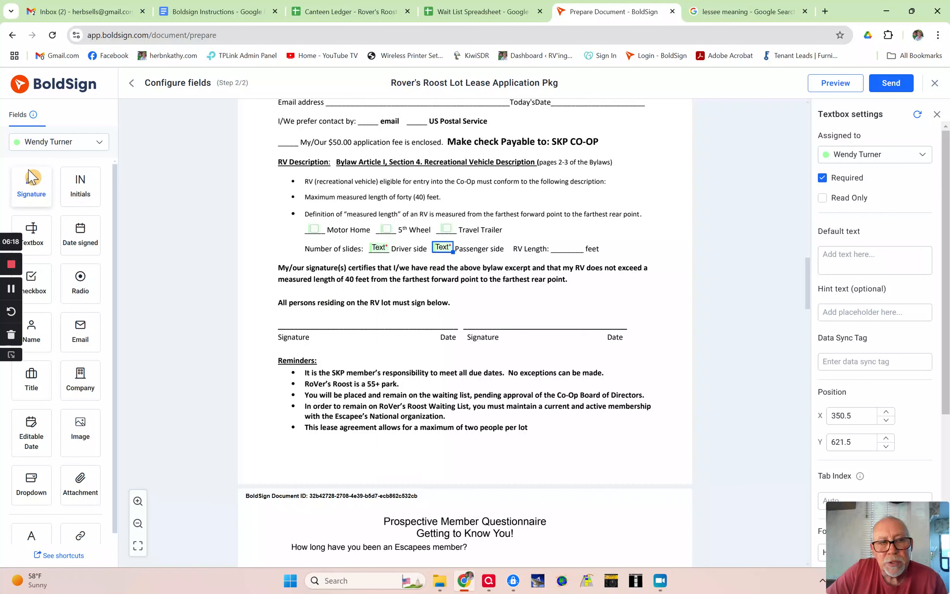
Step: Place the second signer's signature and date-signed fields on the second signature line below the RV certification
mouse_move(31, 185)
left_mouse_down()
mouse_move(238, 231)
mouse_move(504, 316)
left_mouse_up()
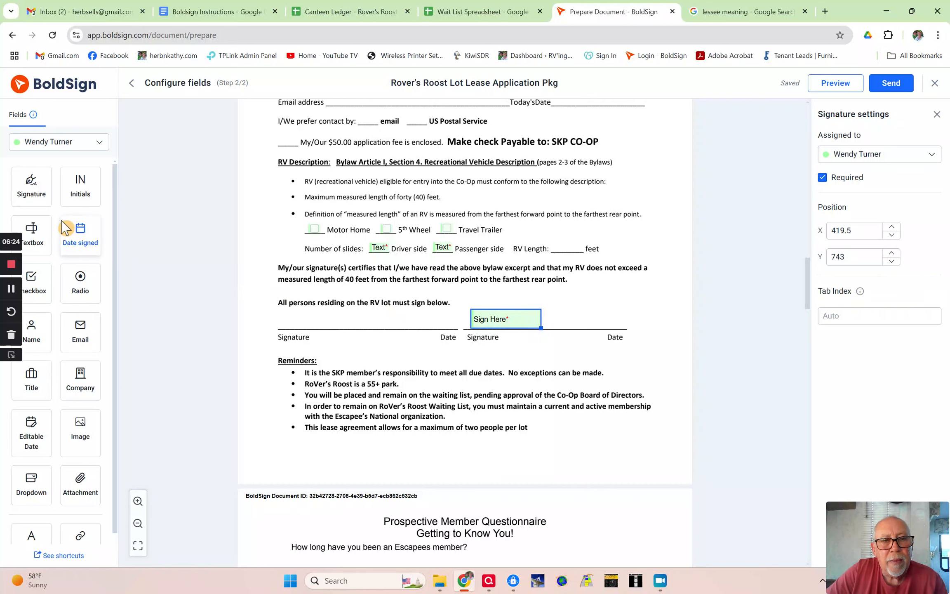
left_click_drag(78, 232, 588, 326)
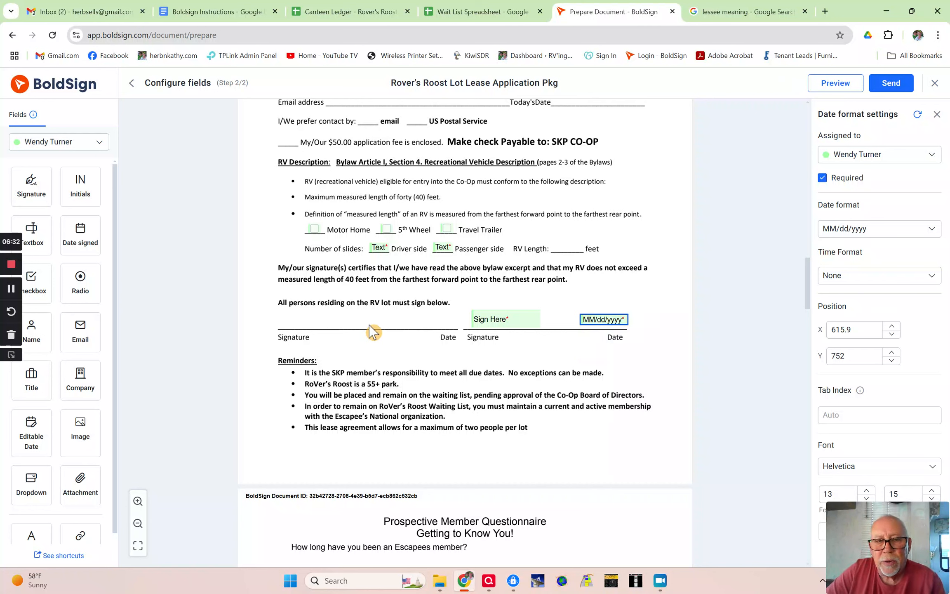
Step: Assign fields to the first signer and place a signature and a date-signed field on the first signature line
left_click(57, 152)
left_click(58, 160)
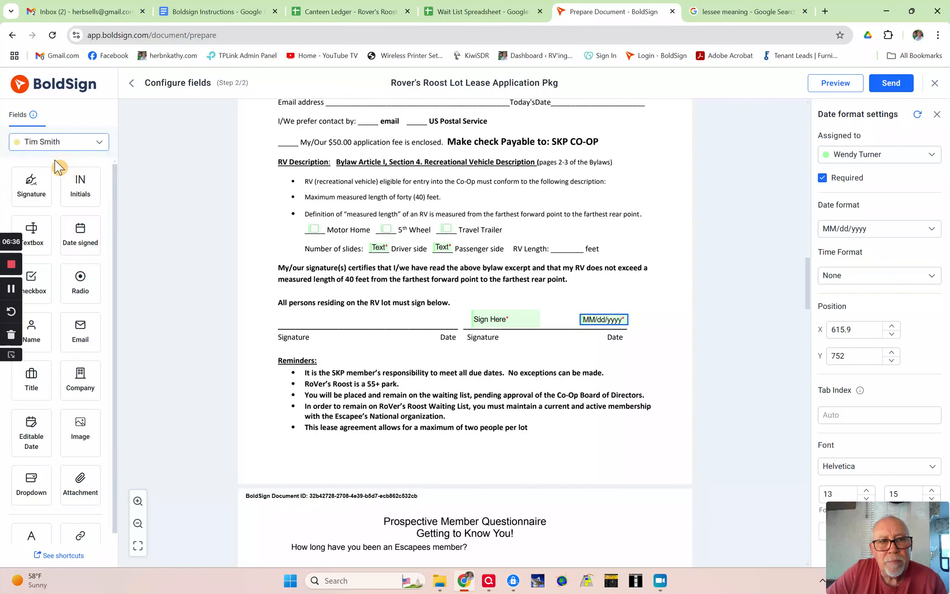
mouse_move(31, 182)
left_mouse_down()
mouse_move(186, 274)
mouse_move(303, 329)
mouse_move(314, 320)
left_mouse_up()
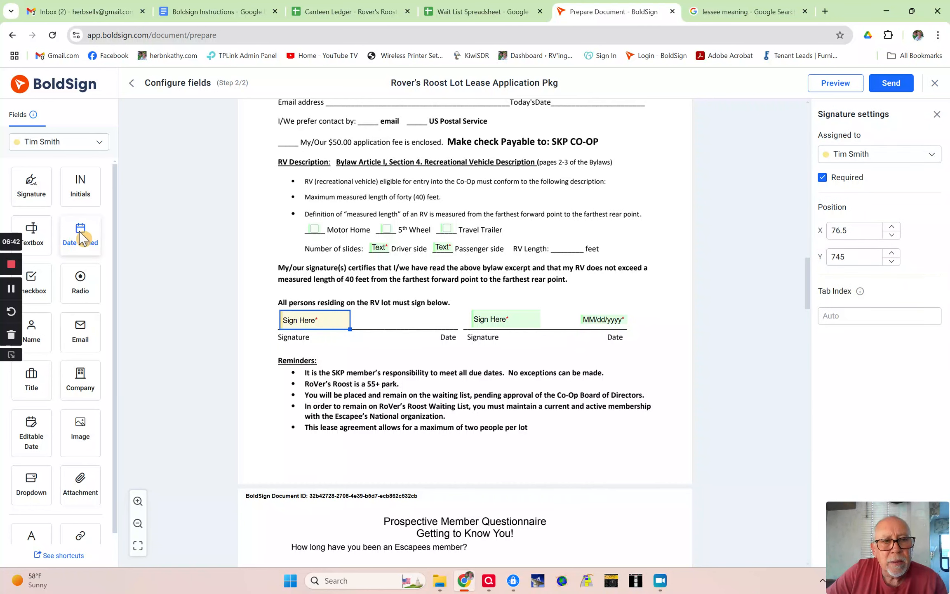
left_click_drag(75, 236, 433, 320)
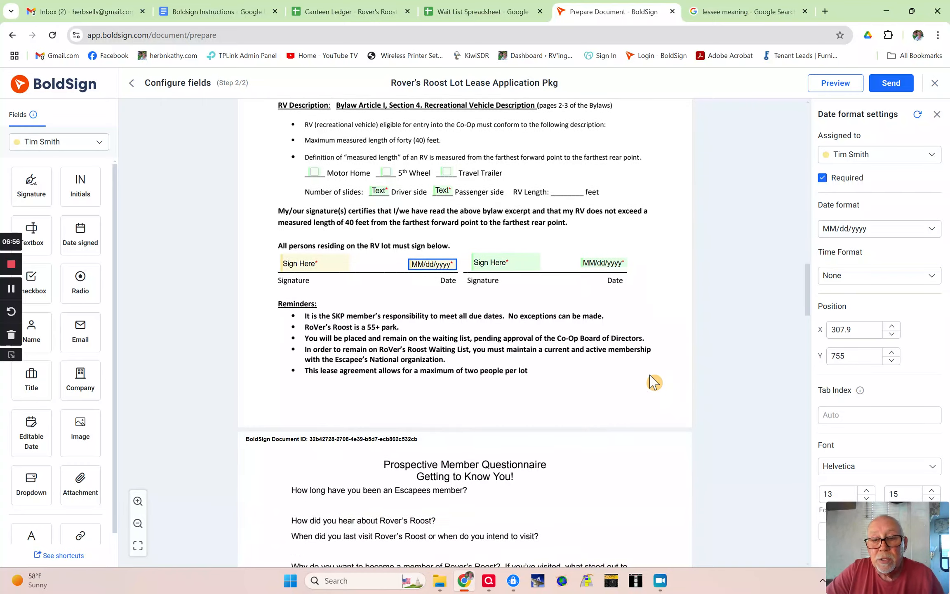
scroll(656, 383, "down", 5)
scroll(657, 386, "down", 3)
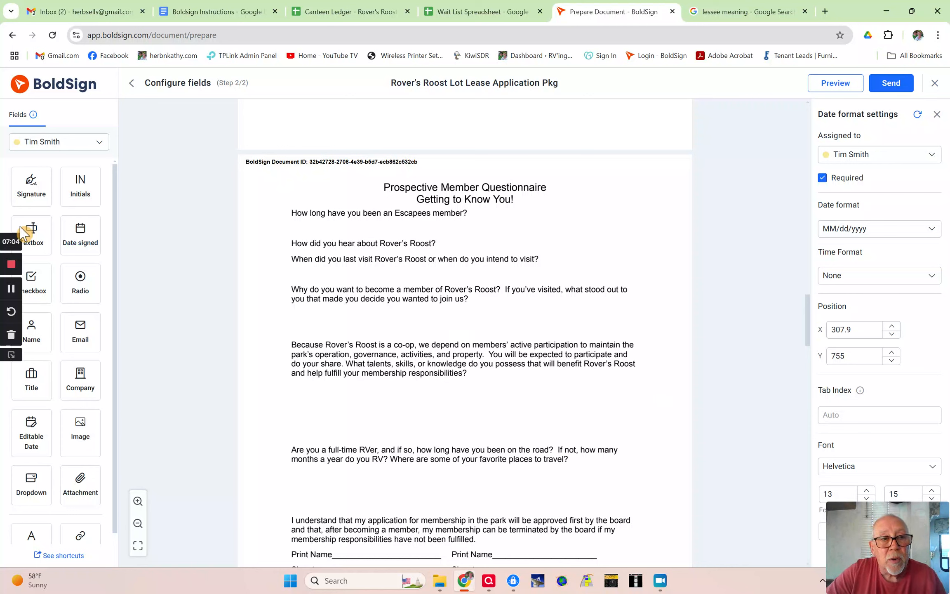
left_click_drag(26, 231, 314, 310)
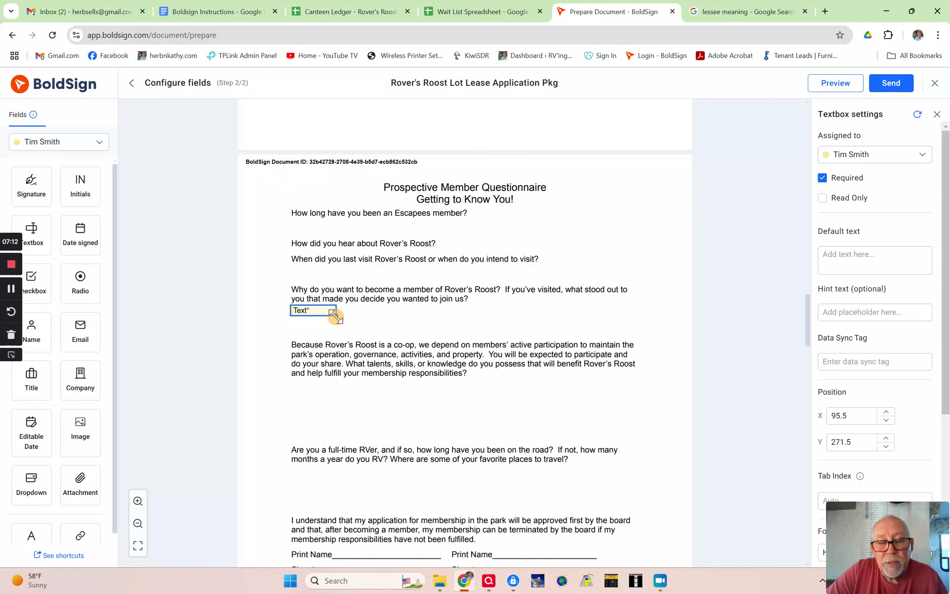
left_click_drag(333, 316, 631, 340)
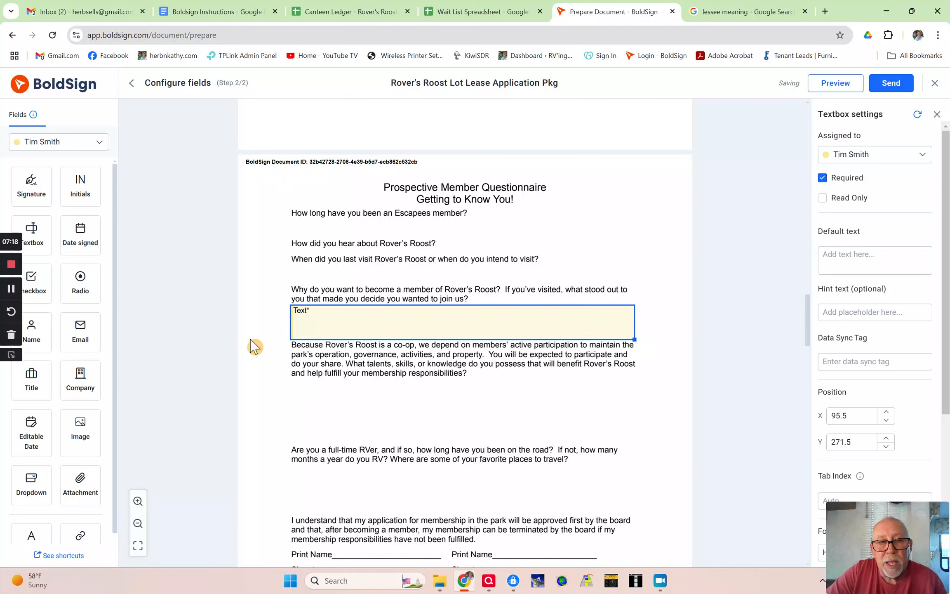
left_click_drag(26, 232, 316, 385)
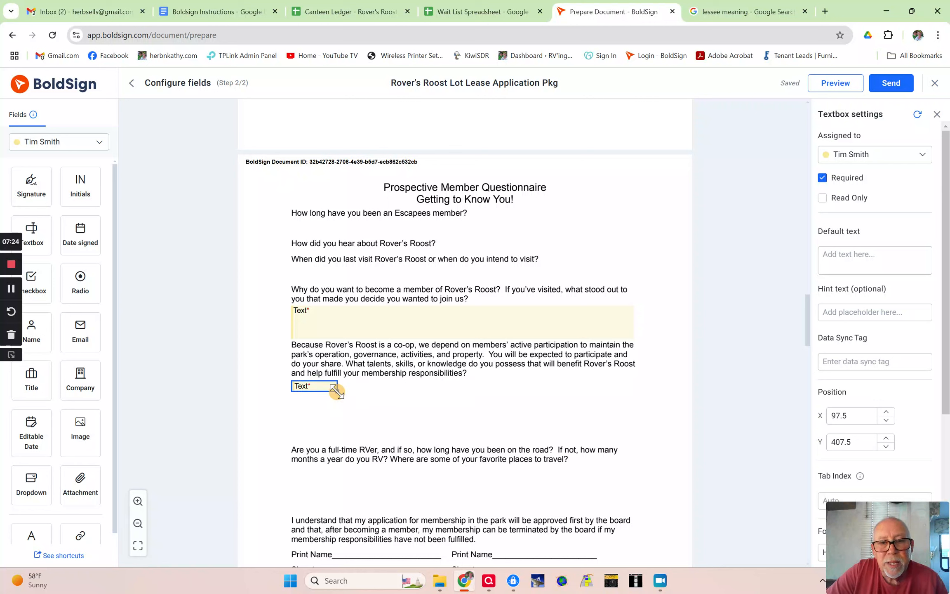
left_click(394, 326)
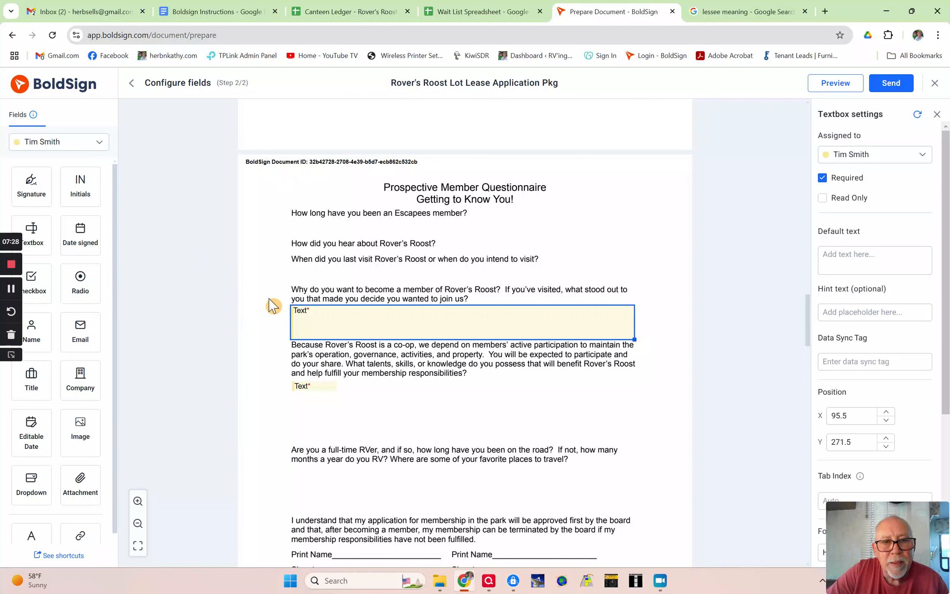
key("Delete")
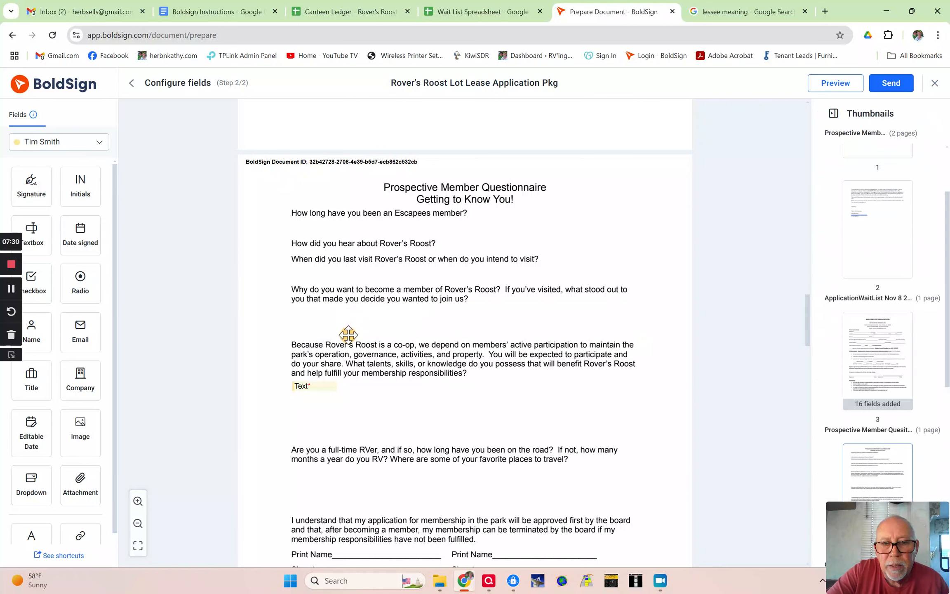
Step: Assign fields to the second signer and fill the answer spaces under the membership-reasons and talents-and-skills questions with large text boxes
left_click(40, 143)
left_click(46, 179)
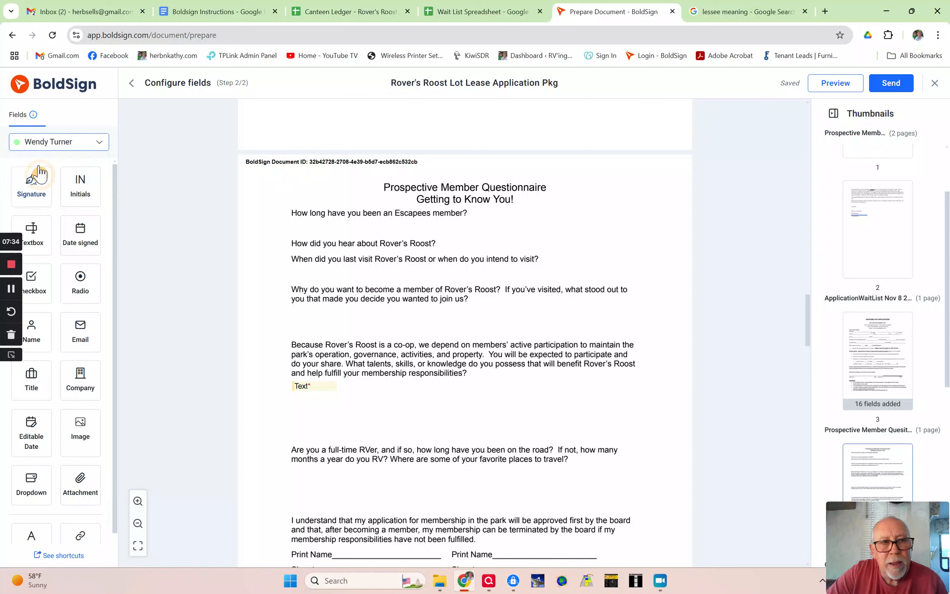
mouse_move(31, 234)
left_mouse_down()
mouse_move(305, 313)
mouse_move(633, 338)
left_mouse_up()
left_click_drag(337, 391, 625, 443)
Step: Place the second signer's signature and name fields on the second Signature and Print Name lines of the questionnaire
scroll(523, 371, "down", 3)
left_click_drag(31, 186, 526, 399)
mouse_move(31, 331)
left_mouse_down()
mouse_move(546, 388)
mouse_move(518, 384)
left_mouse_up()
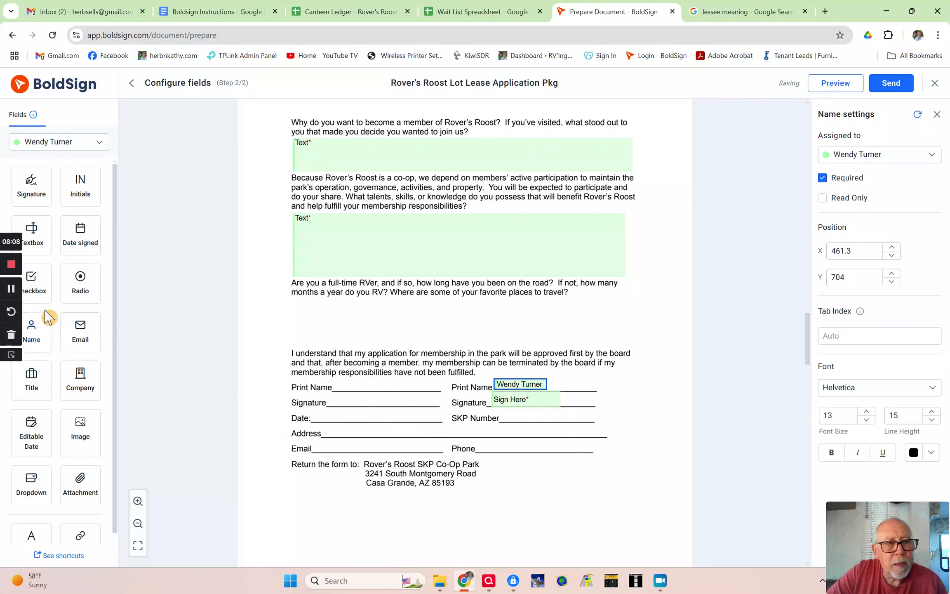
Step: Add a text box on the SKP Number line for the second signer and widen it along the blank
left_click_drag(33, 233, 527, 413)
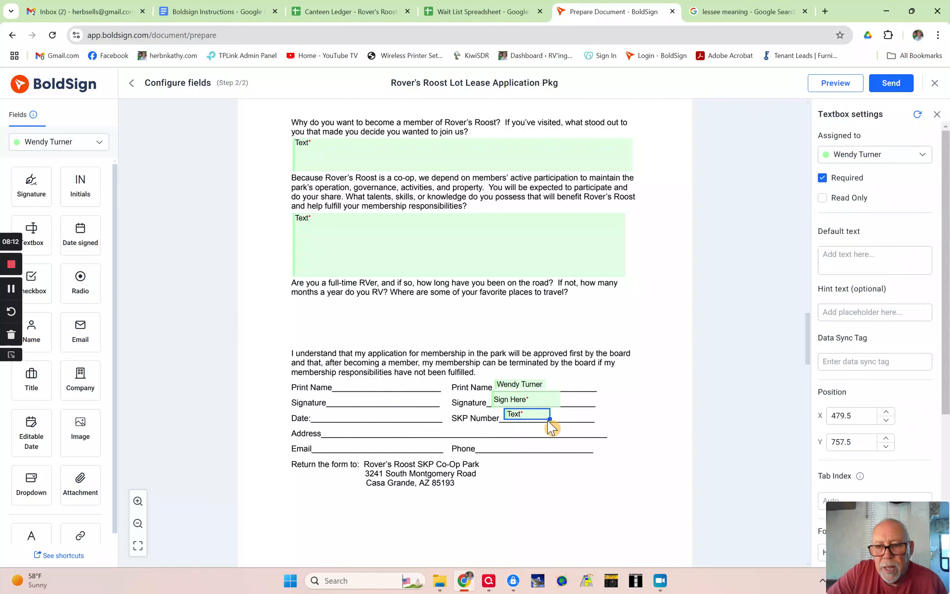
left_click(556, 425)
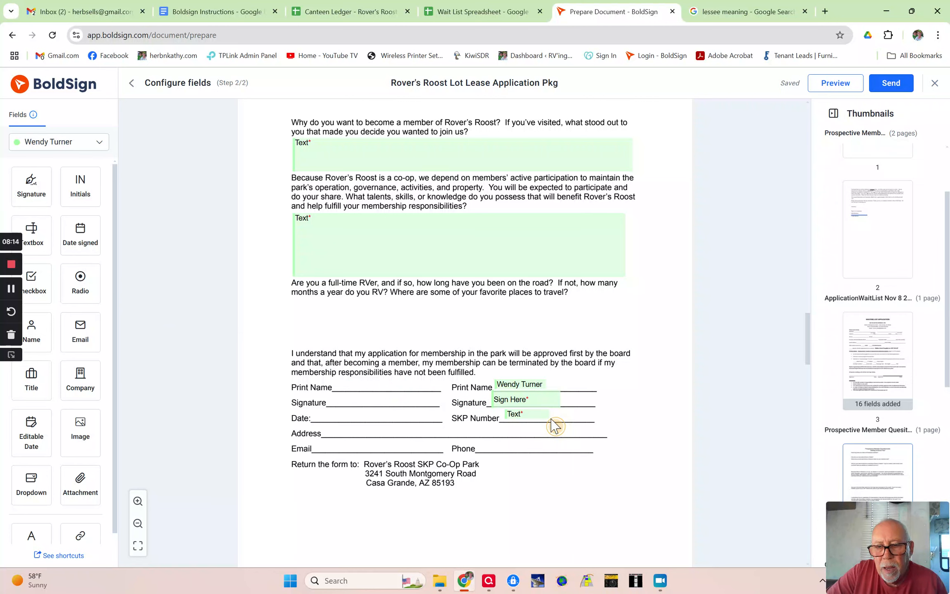
left_click(543, 417)
left_click_drag(548, 417, 569, 419)
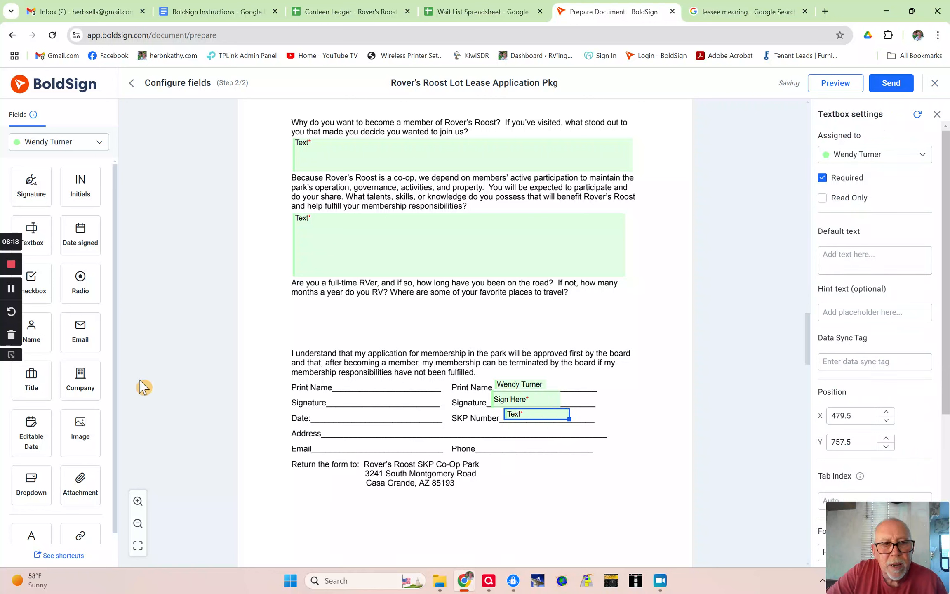
Step: Add second-signer contact fields to the questionnaire: text boxes on the Address and Phone lines and an email field on the Email line
left_click_drag(39, 238, 610, 437)
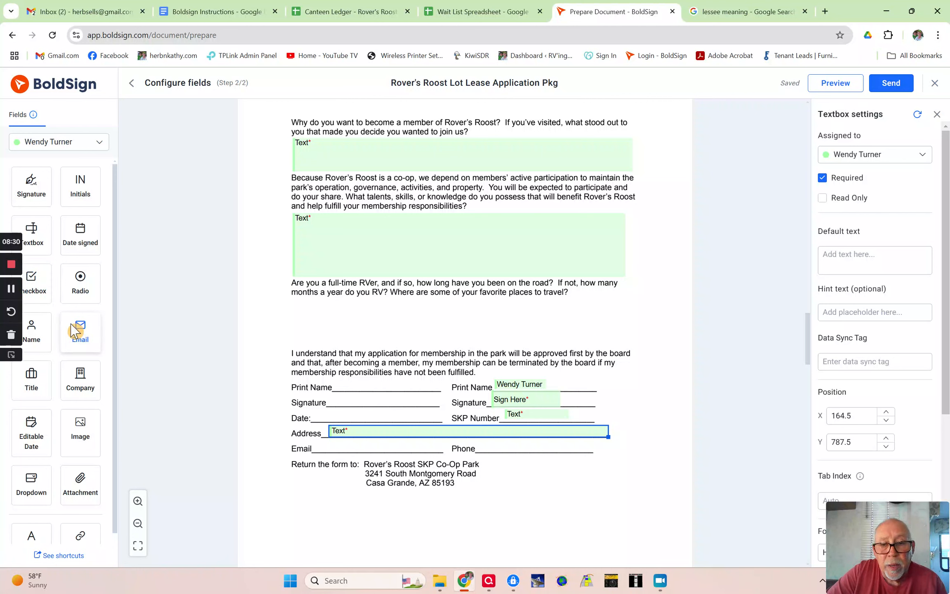
left_click_drag(74, 329, 354, 446)
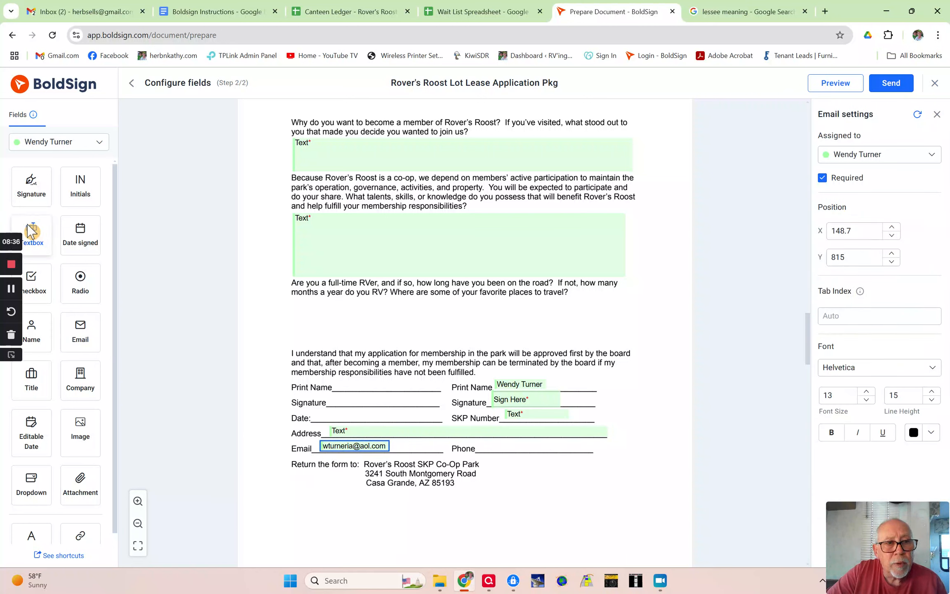
left_click_drag(32, 232, 585, 450)
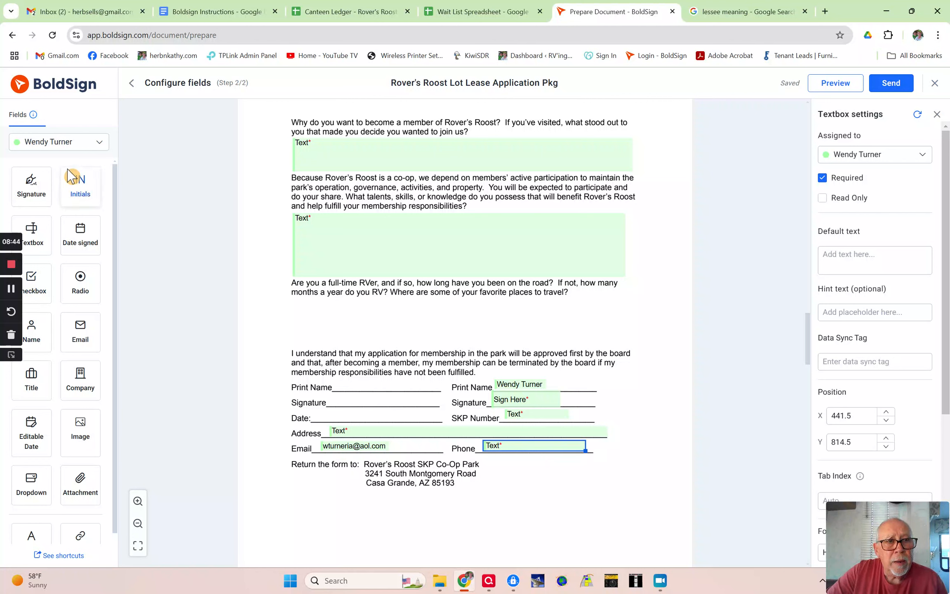
Step: Place the first signer's name and signature fields on the first Print Name and Signature lines, and widen the second signer's signature field
left_click(76, 149)
left_click(68, 161)
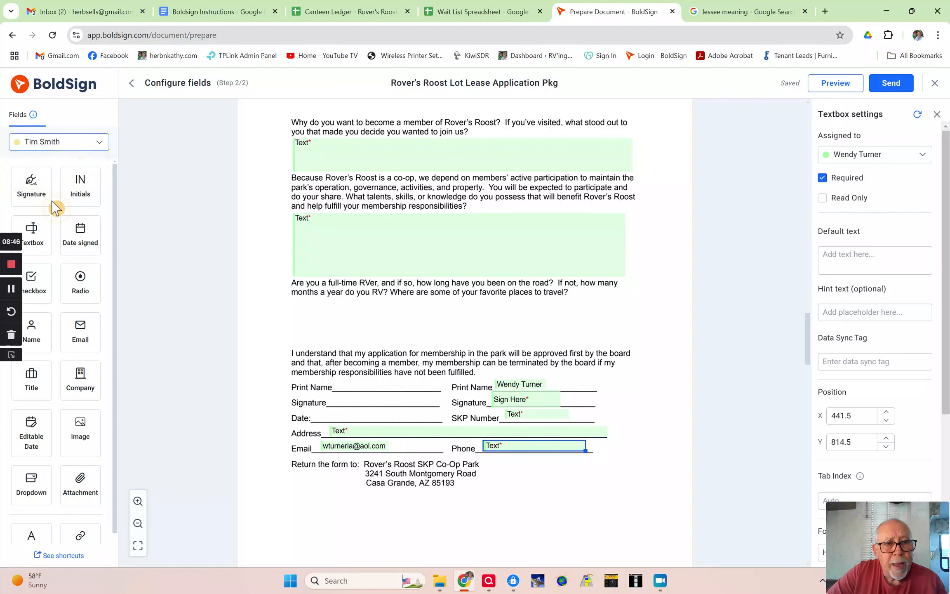
left_click_drag(31, 328, 358, 383)
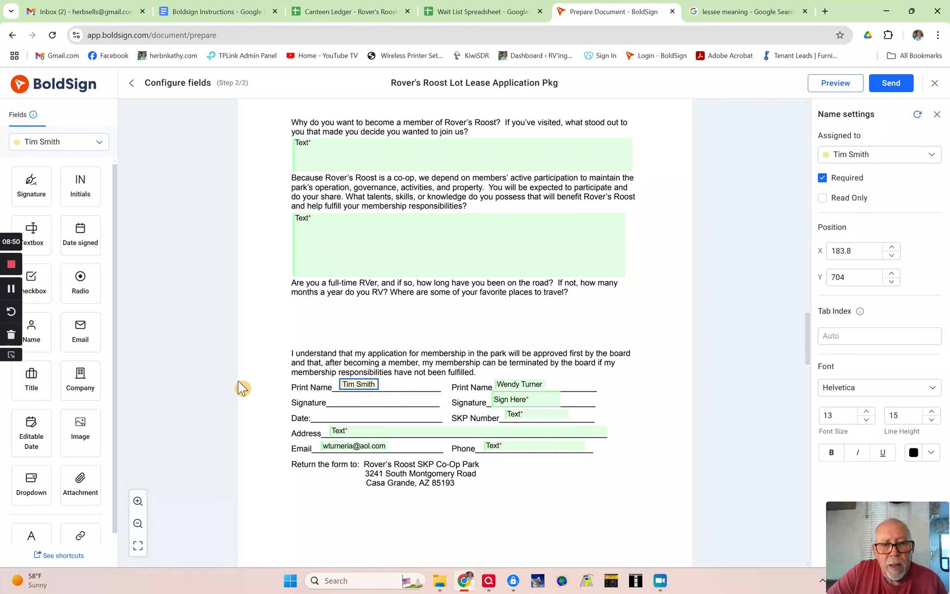
mouse_move(25, 201)
left_mouse_down()
mouse_move(330, 394)
mouse_move(364, 399)
left_mouse_up()
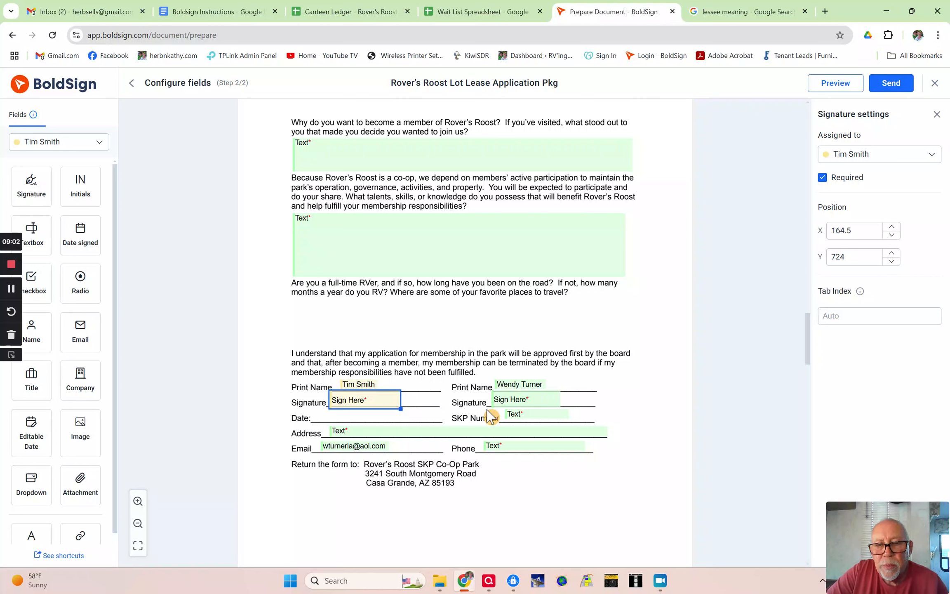
left_click(540, 399)
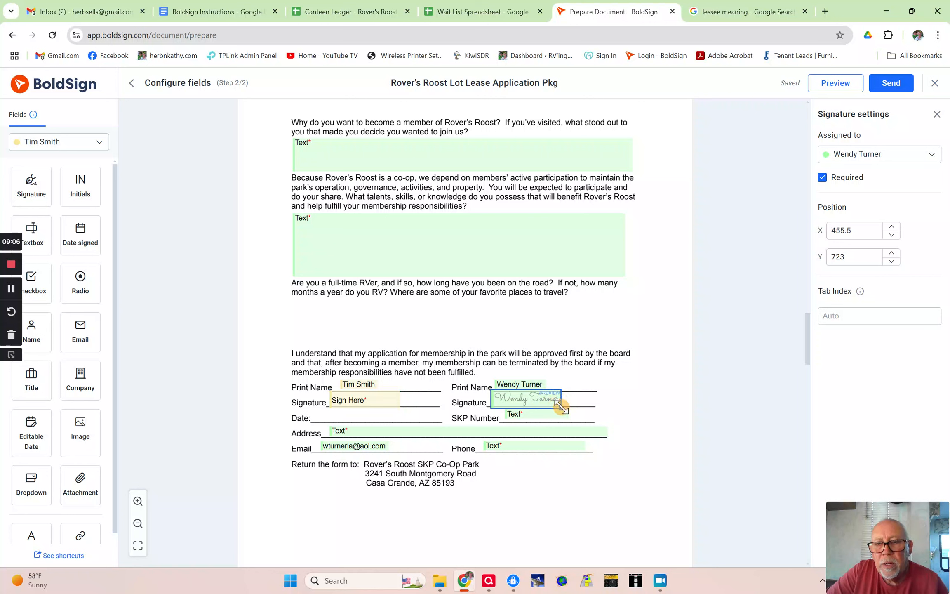
left_click_drag(559, 401, 575, 399)
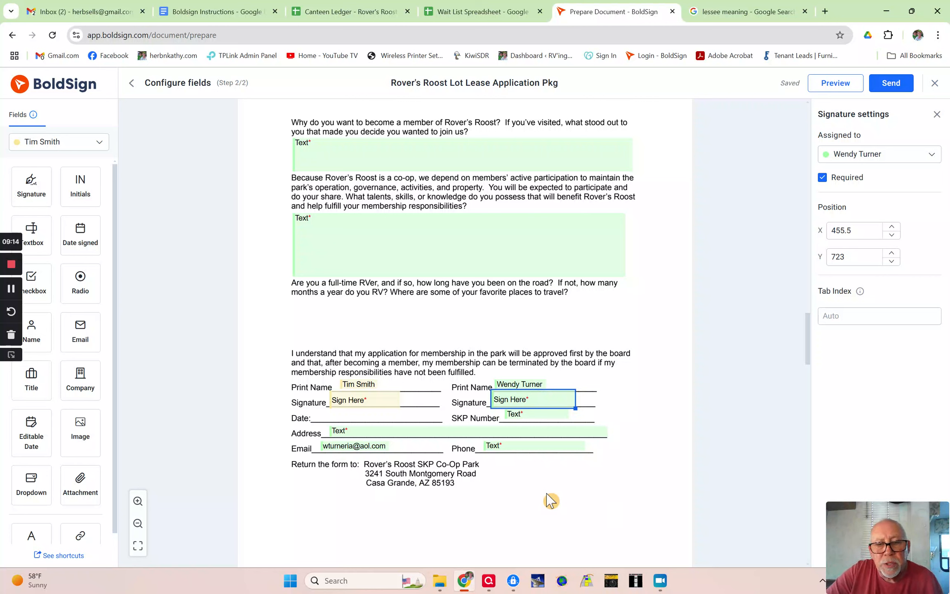
Step: Place the first signer's signature and date-signed fields above the first Applicant and Date line of the Dear Applicant letter
scroll(647, 457, "down", 5)
scroll(650, 458, "down", 15)
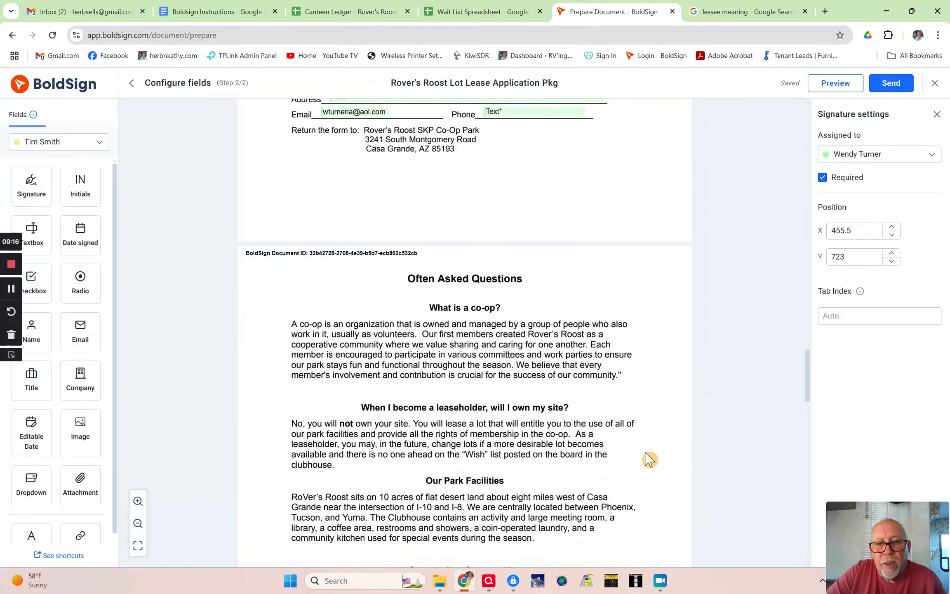
scroll(648, 462, "down", 8)
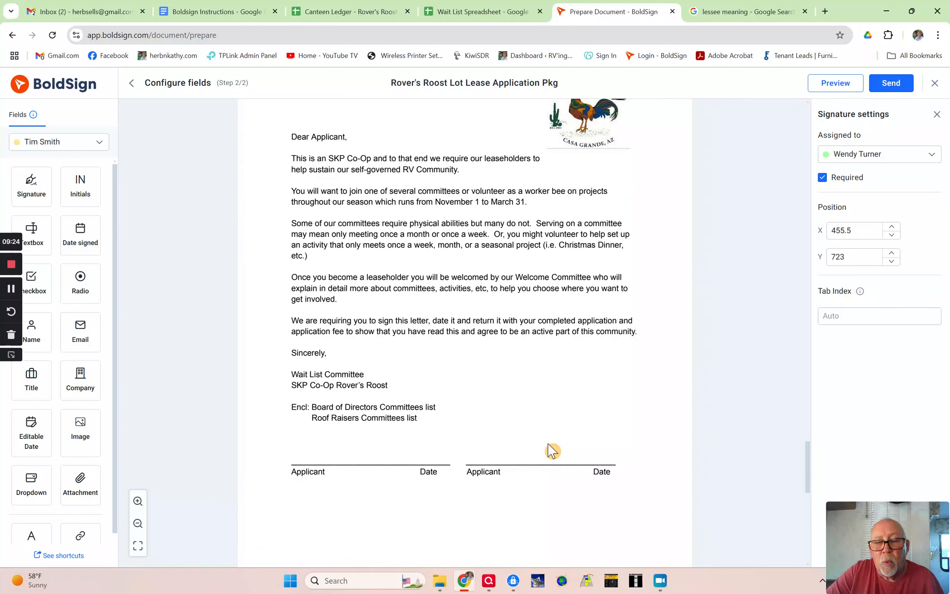
scroll(552, 451, "up", 3)
scroll(552, 452, "down", 3)
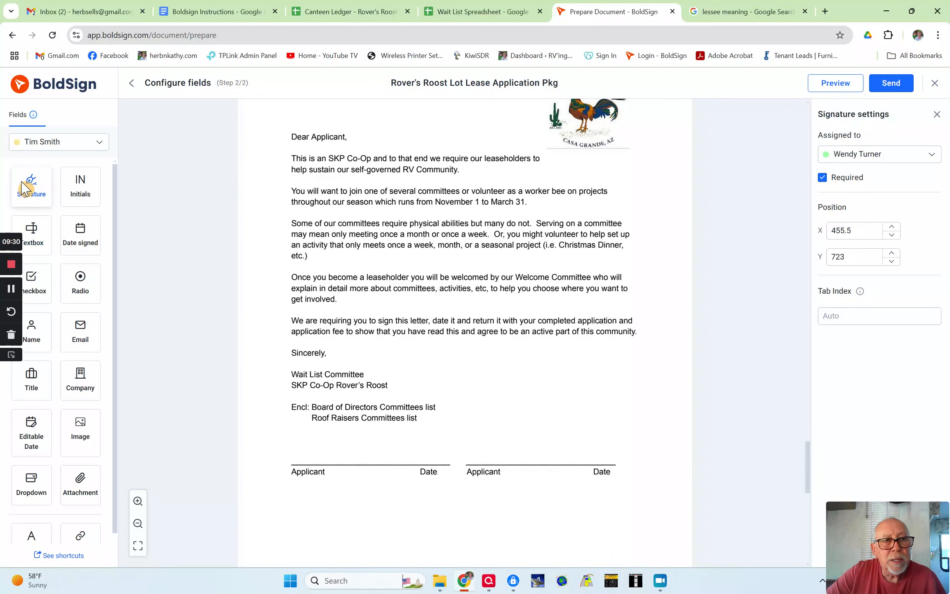
mouse_move(23, 186)
left_mouse_down()
mouse_move(208, 326)
mouse_move(329, 437)
mouse_move(329, 450)
left_mouse_up()
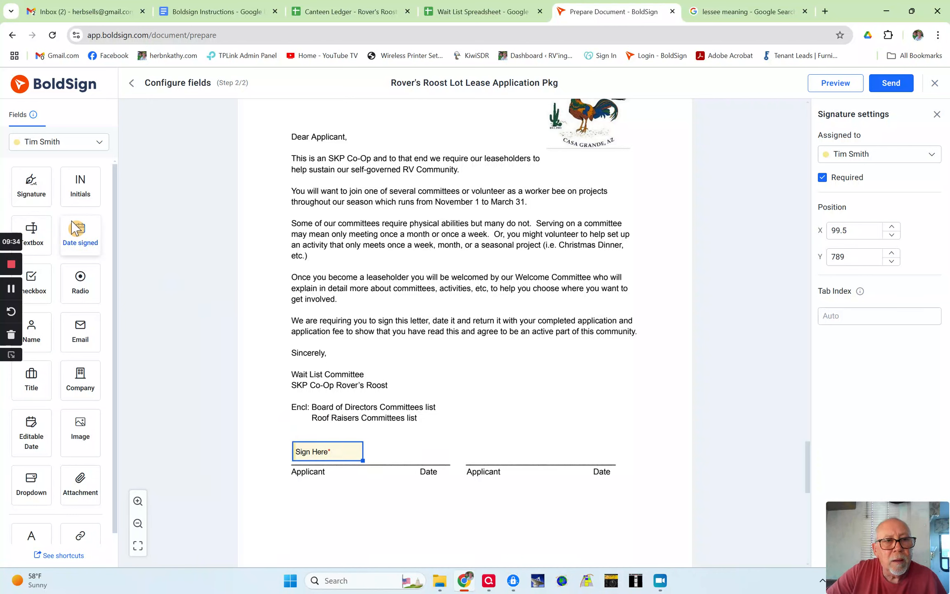
left_click_drag(80, 234, 428, 454)
Step: Assign new fields to the second signer and place their signature and date-signed fields on the letter's second Applicant and Date line
left_click(99, 142)
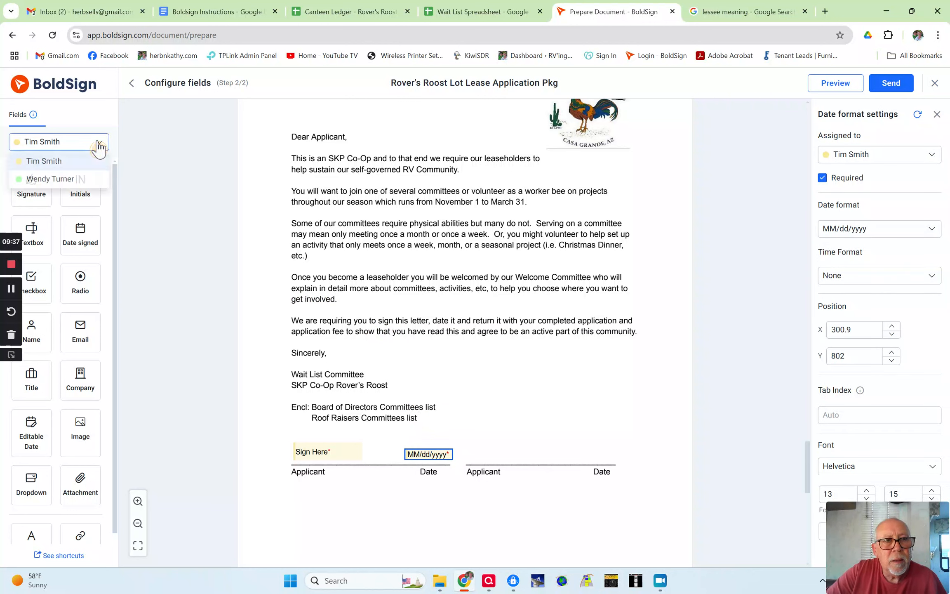
left_click(81, 181)
mouse_move(33, 183)
left_mouse_down()
mouse_move(230, 248)
mouse_move(500, 451)
left_mouse_up()
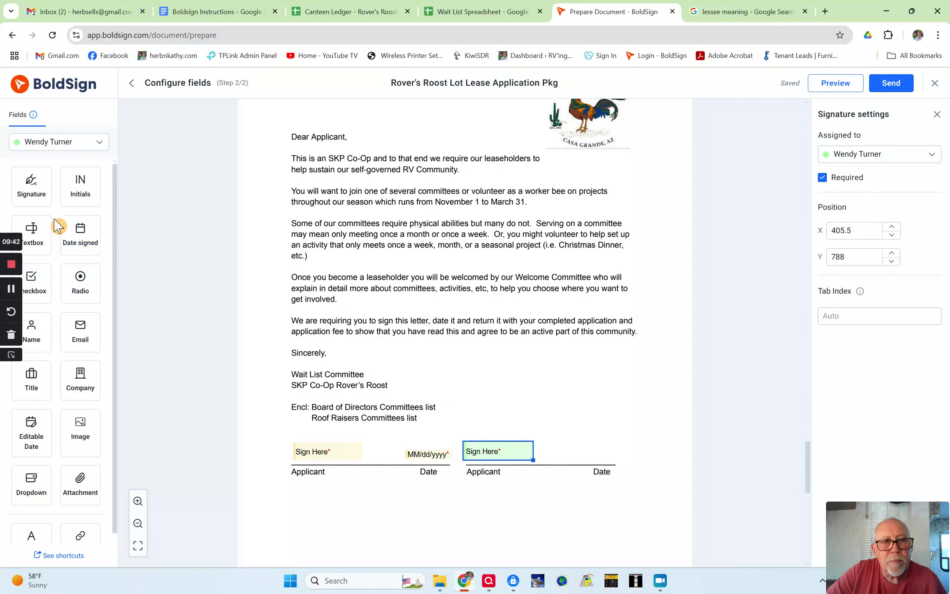
left_click_drag(74, 228, 590, 455)
Step: Examine the committees and special events list on the last page, and review the field placement on the Prospective Member Questionnaire
scroll(683, 433, "down", 10)
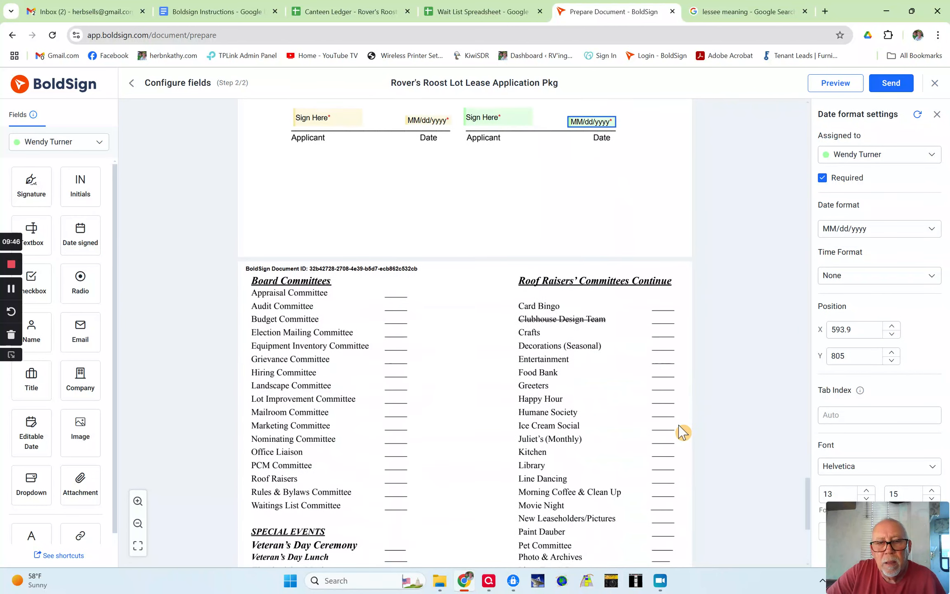
scroll(682, 432, "down", 1)
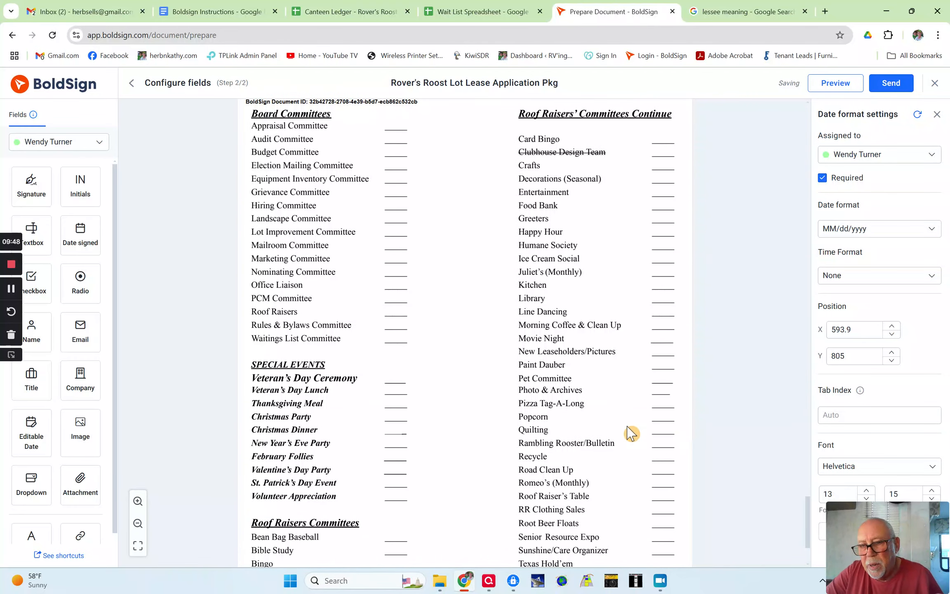
scroll(626, 432, "down", 3)
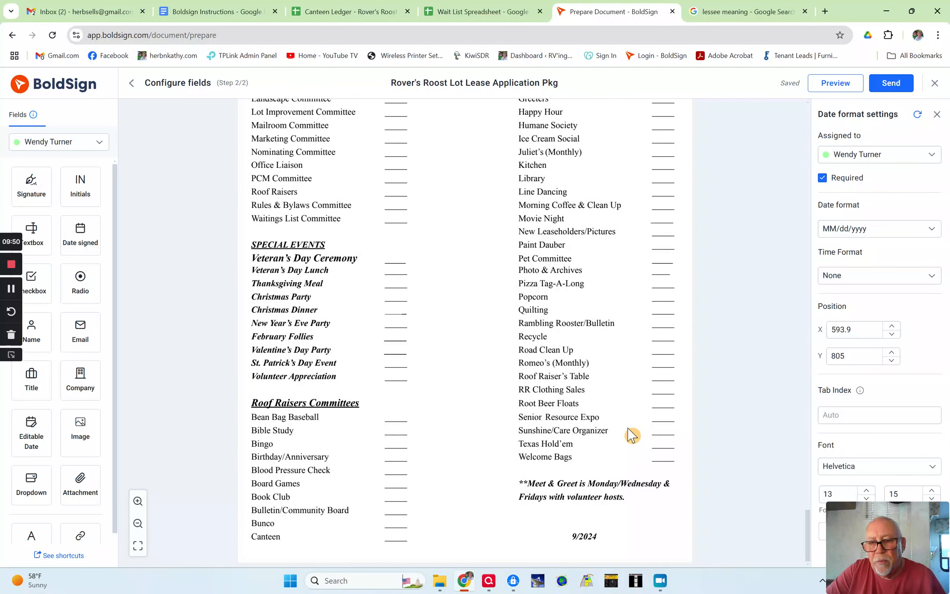
scroll(631, 435, "up", 1)
scroll(634, 435, "down", 1)
scroll(637, 435, "up", 8)
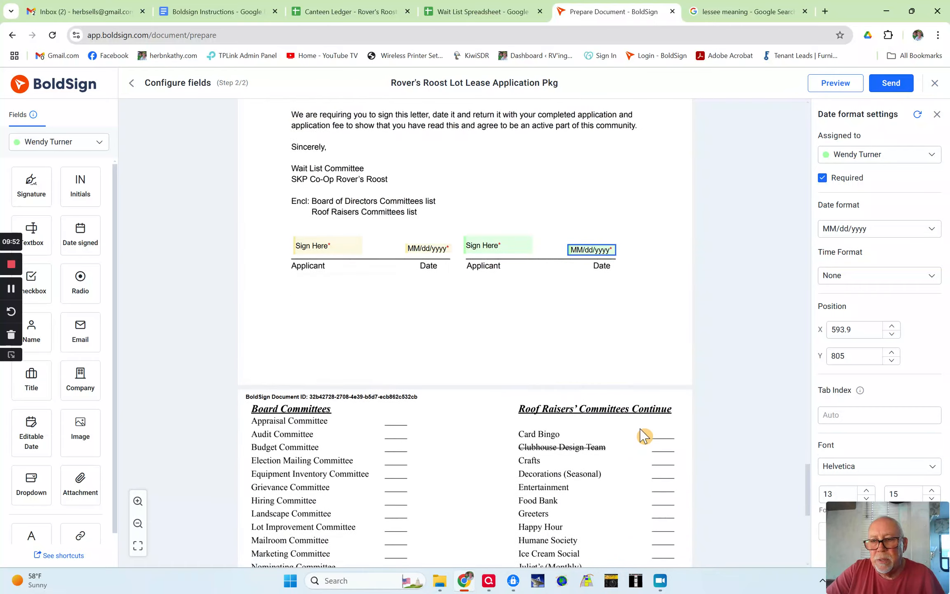
scroll(645, 434, "up", 20)
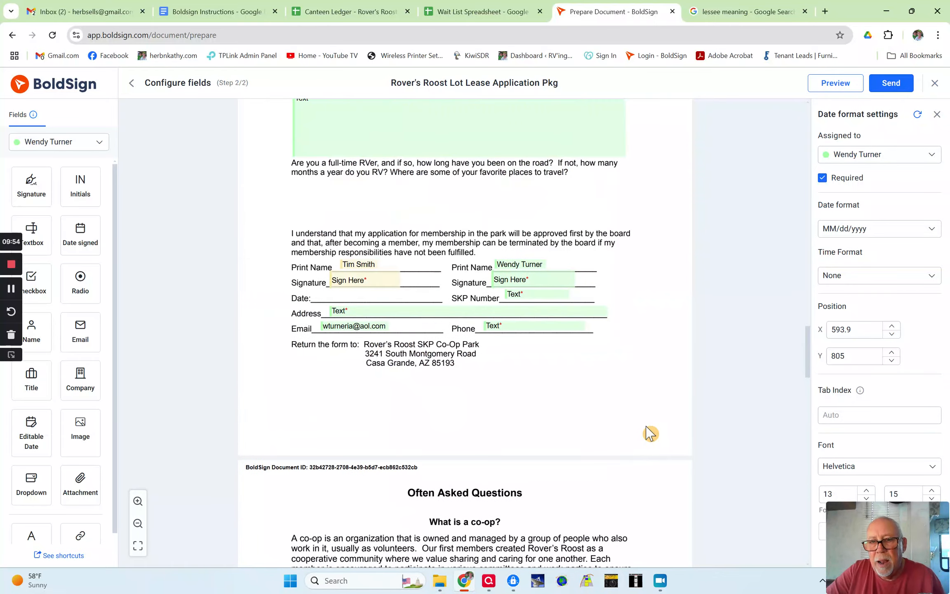
scroll(647, 433, "up", 10)
scroll(647, 433, "down", 2)
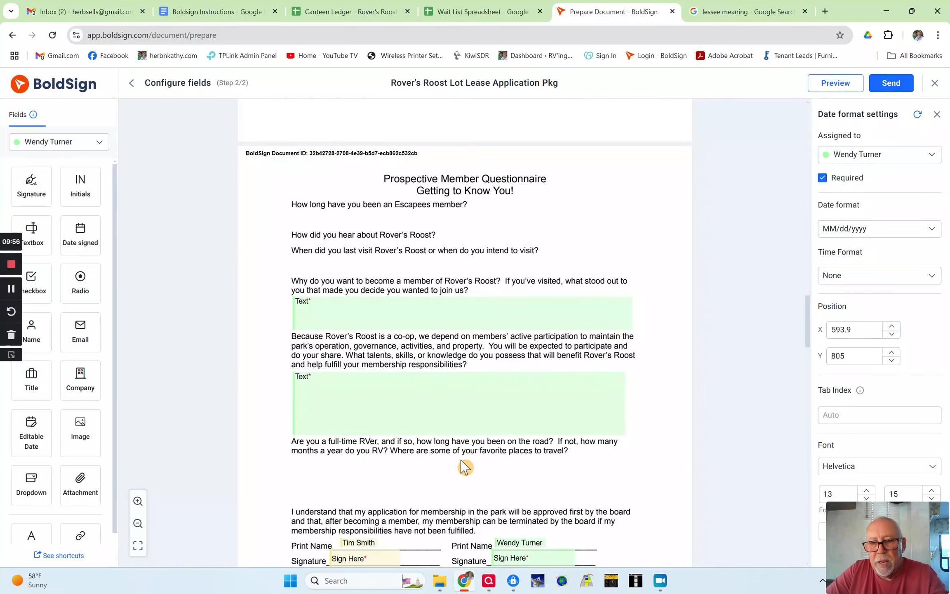
scroll(491, 459, "down", 4)
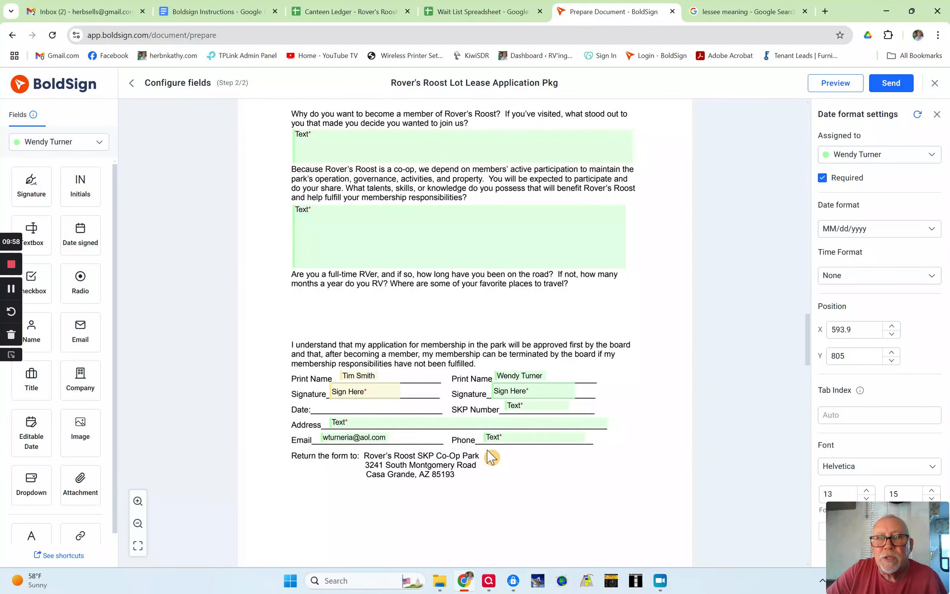